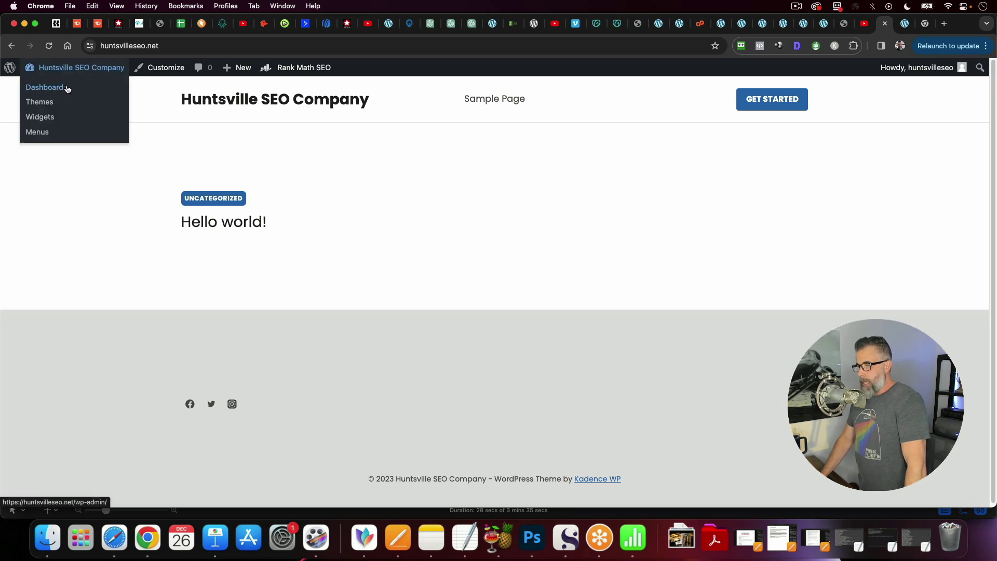
{"action": "left_click", "coordinate": [45, 87]}
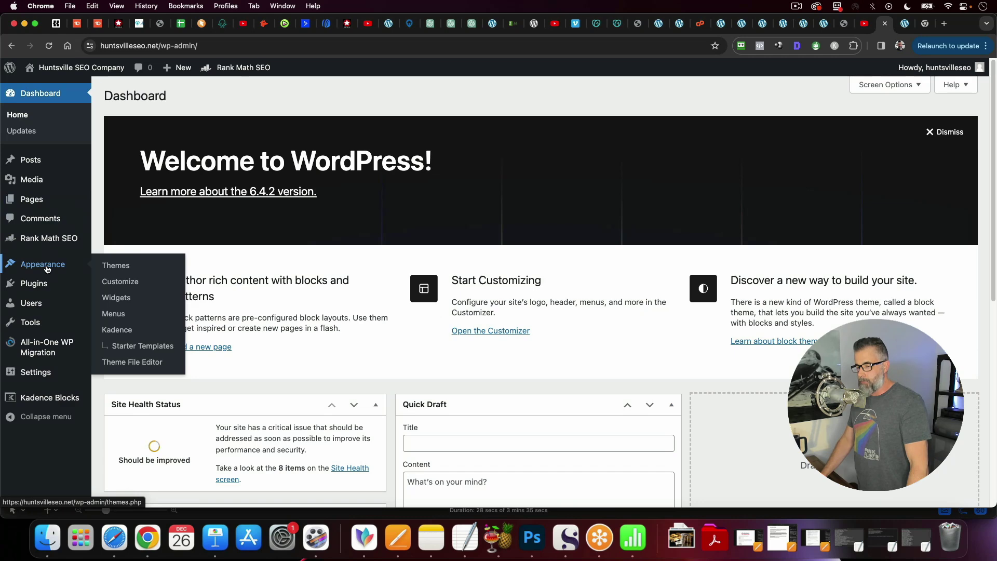
{"action": "left_click", "coordinate": [47, 268]}
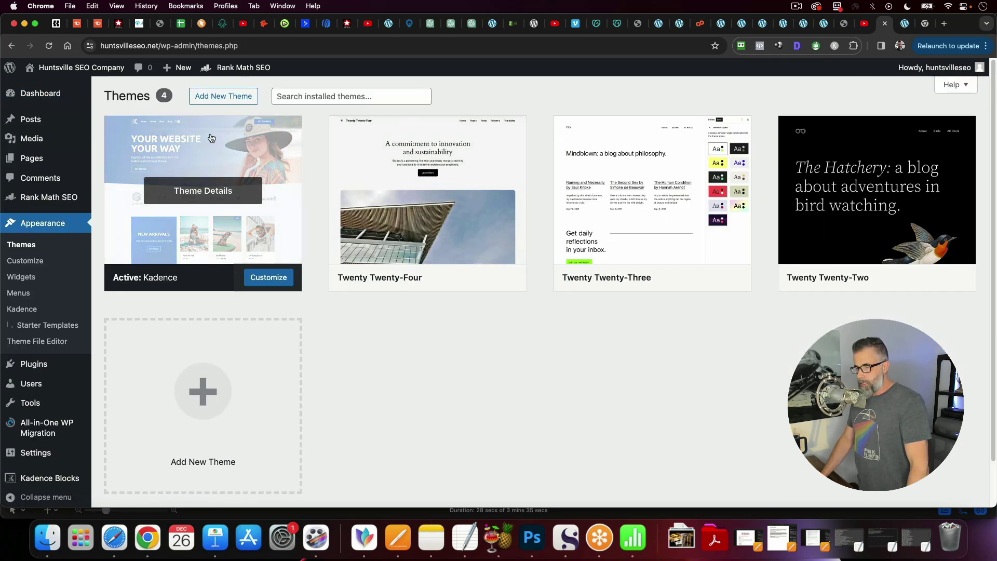
{"action": "scroll", "coordinate": [115, 301], "scroll_direction": "down", "scroll_amount": 1}
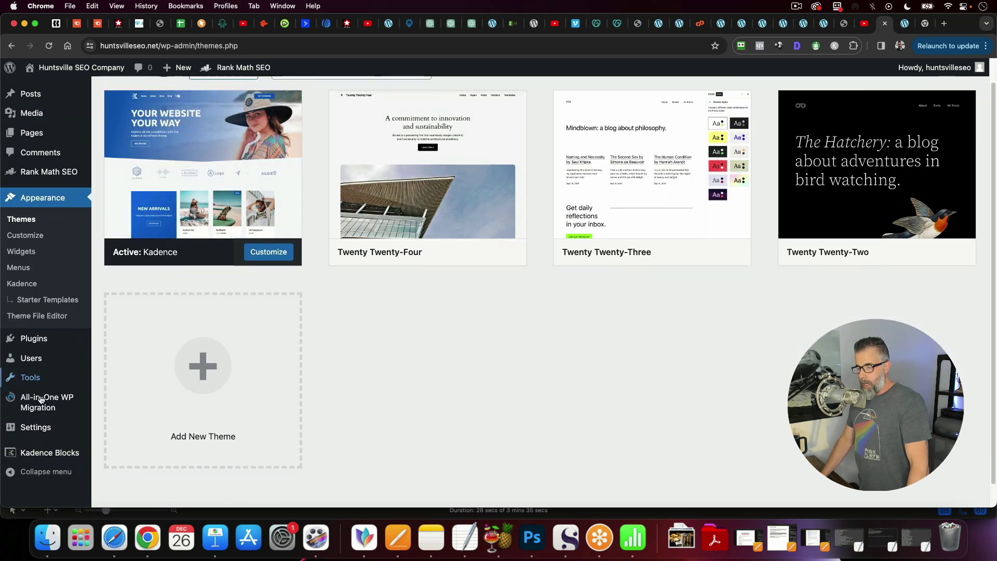
{"action": "mouse_move", "coordinate": [31, 335]}
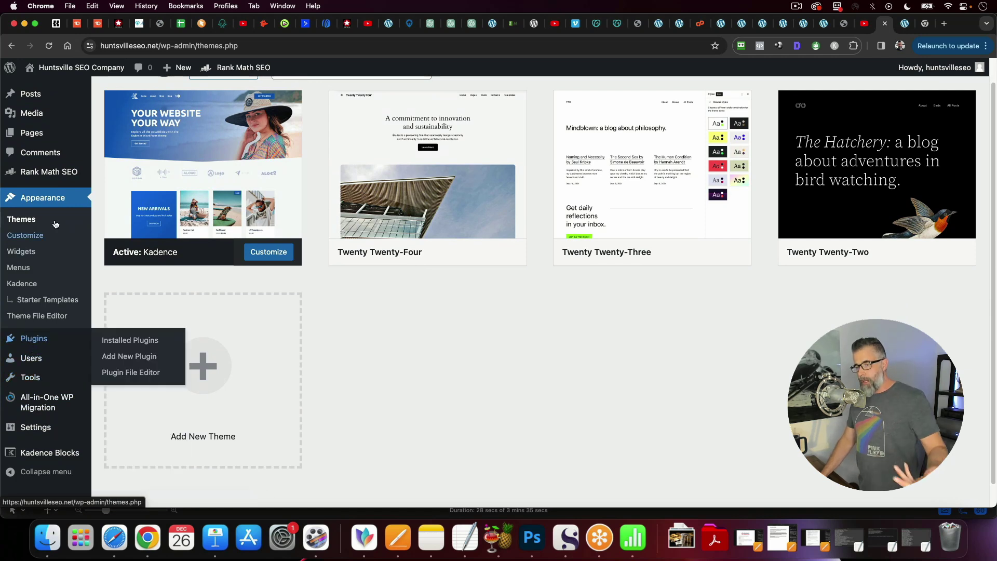
{"action": "mouse_move", "coordinate": [54, 174]}
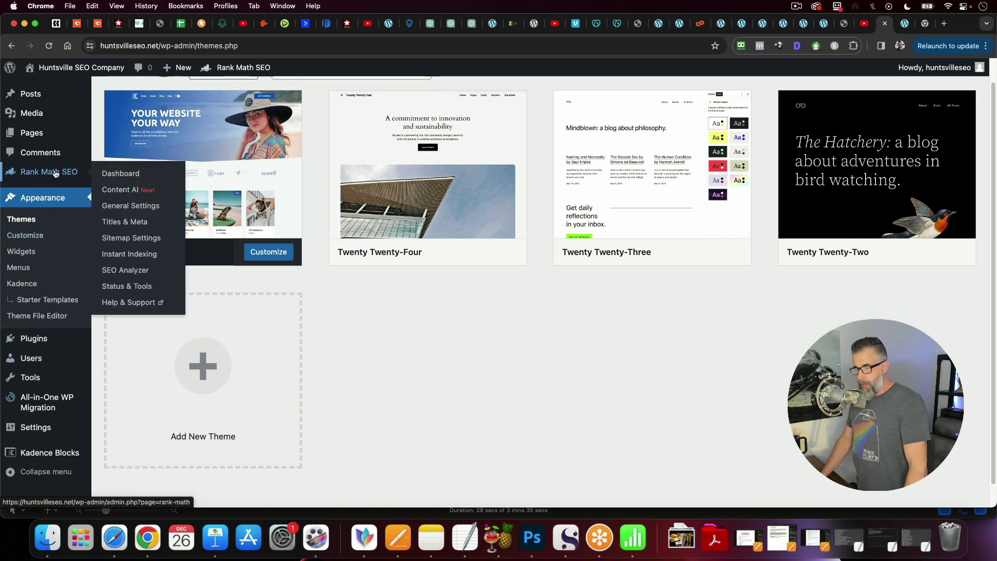
{"action": "mouse_move", "coordinate": [75, 88]}
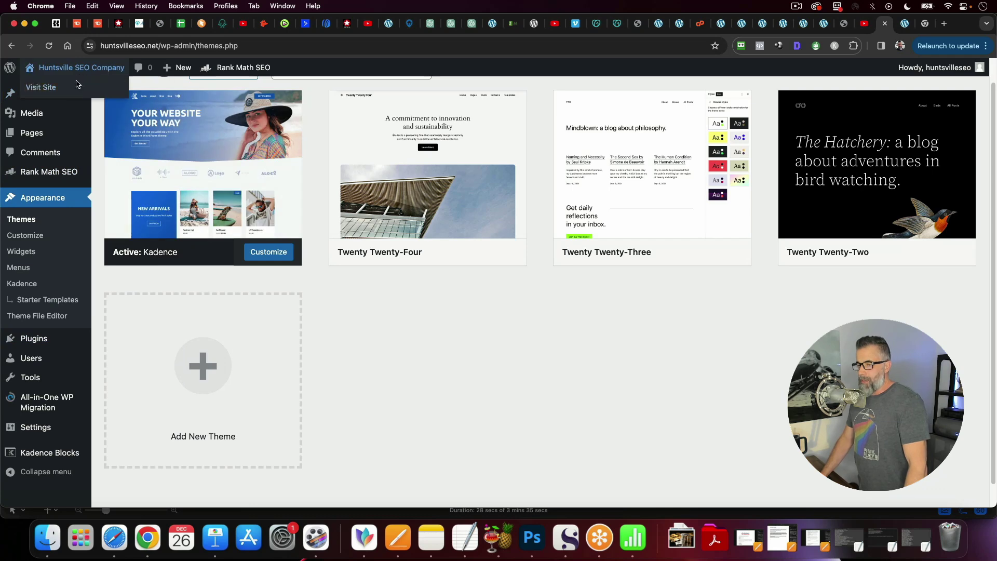
{"action": "left_click", "coordinate": [110, 97]}
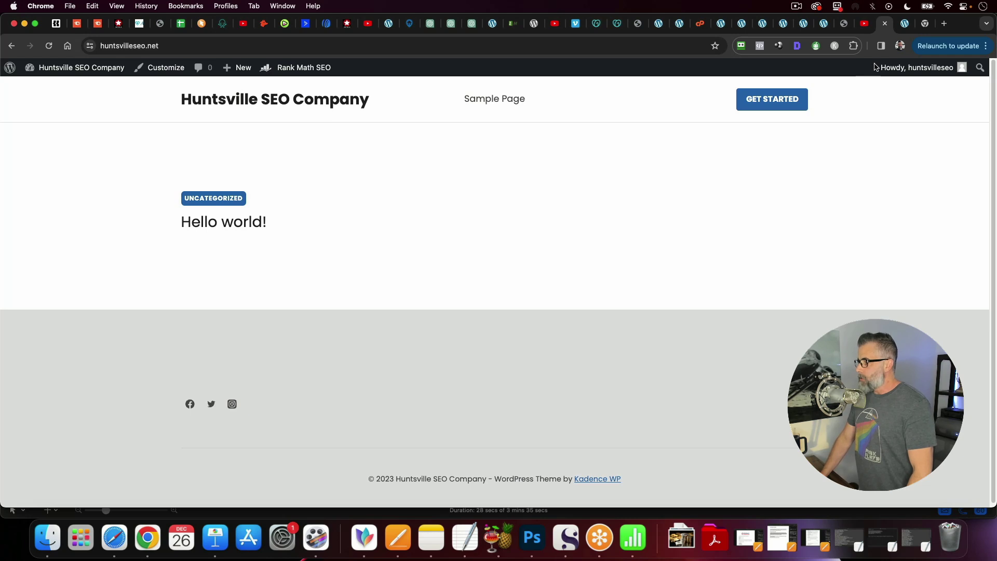
- Scroll through the Tuscaloosa SEO Company's default-theme home page, then go to its Dashboard
{"action": "left_click", "coordinate": [905, 24]}
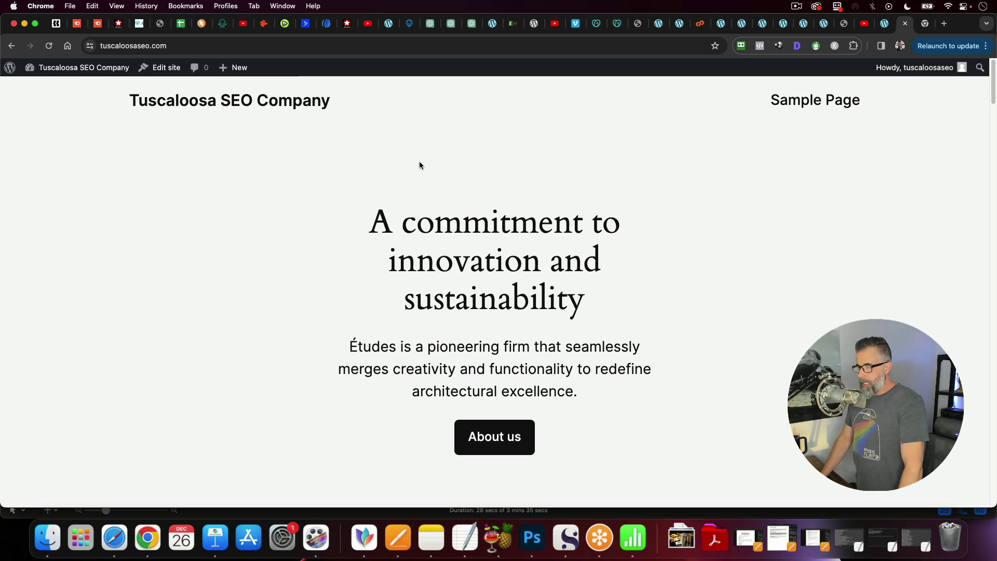
{"action": "scroll", "coordinate": [316, 199], "scroll_direction": "down", "scroll_amount": 20}
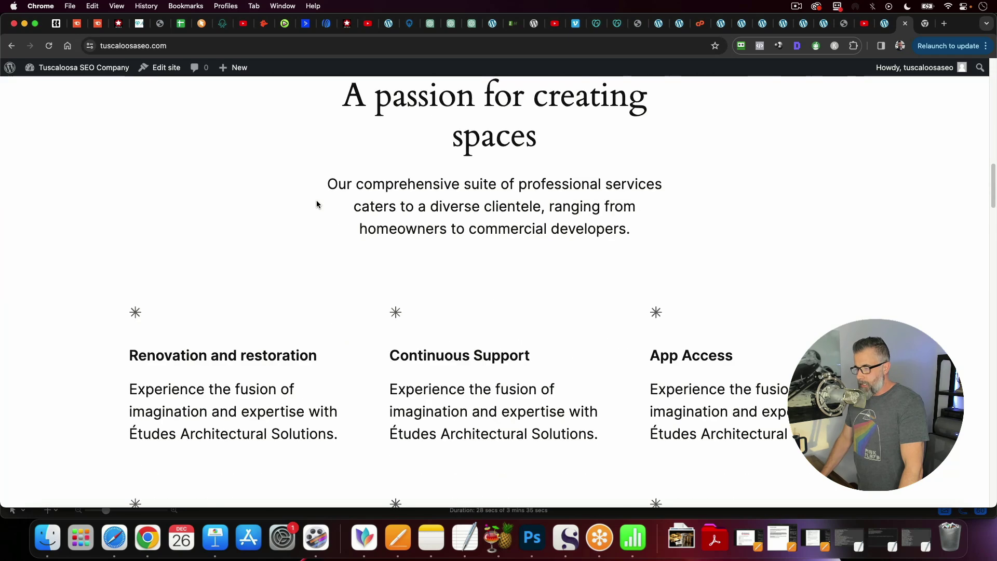
{"action": "scroll", "coordinate": [318, 201], "scroll_direction": "down", "scroll_amount": 5}
{"action": "scroll", "coordinate": [319, 199], "scroll_direction": "down", "scroll_amount": 3}
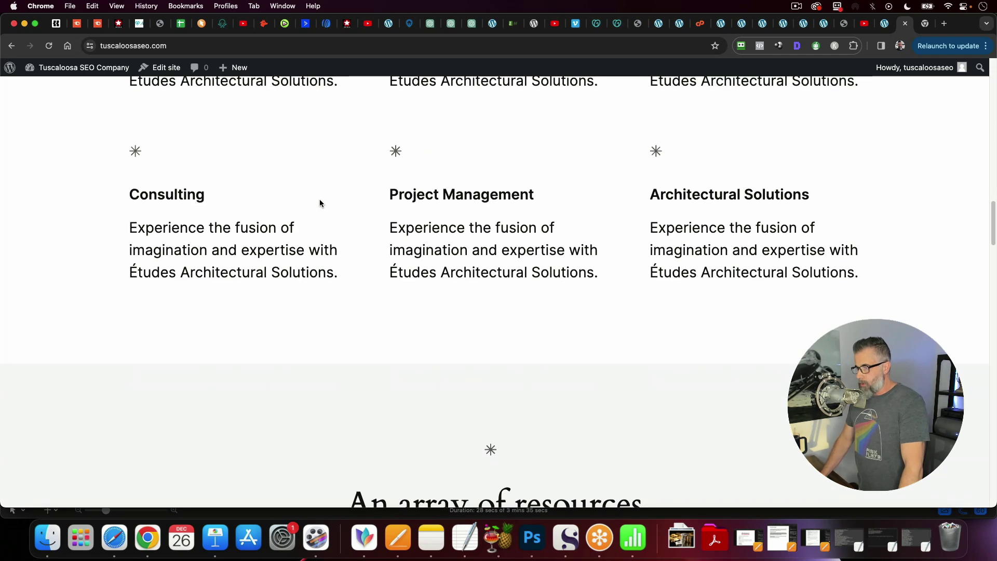
{"action": "scroll", "coordinate": [319, 198], "scroll_direction": "up", "scroll_amount": 20}
{"action": "scroll", "coordinate": [319, 202], "scroll_direction": "up", "scroll_amount": 2}
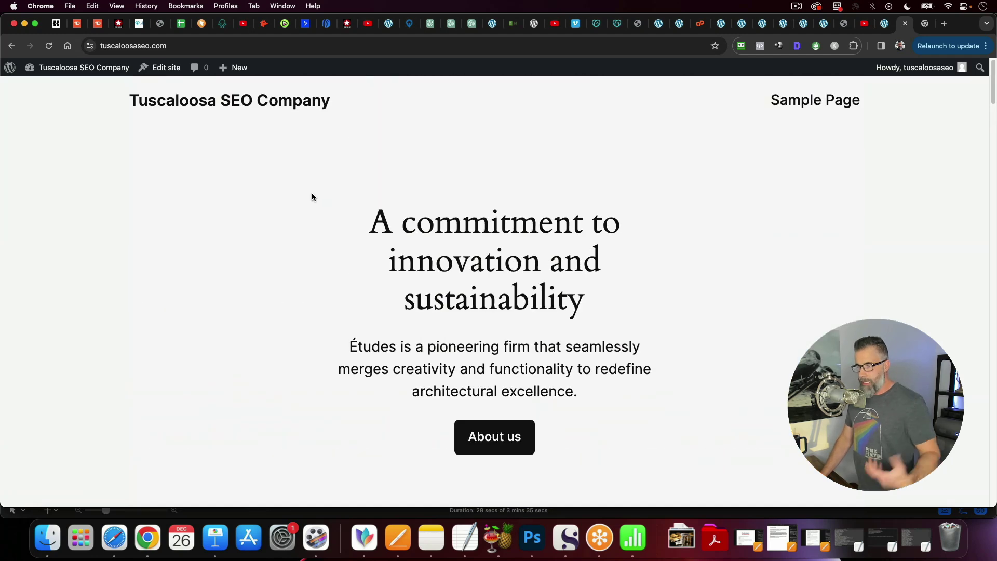
{"action": "mouse_move", "coordinate": [78, 68]}
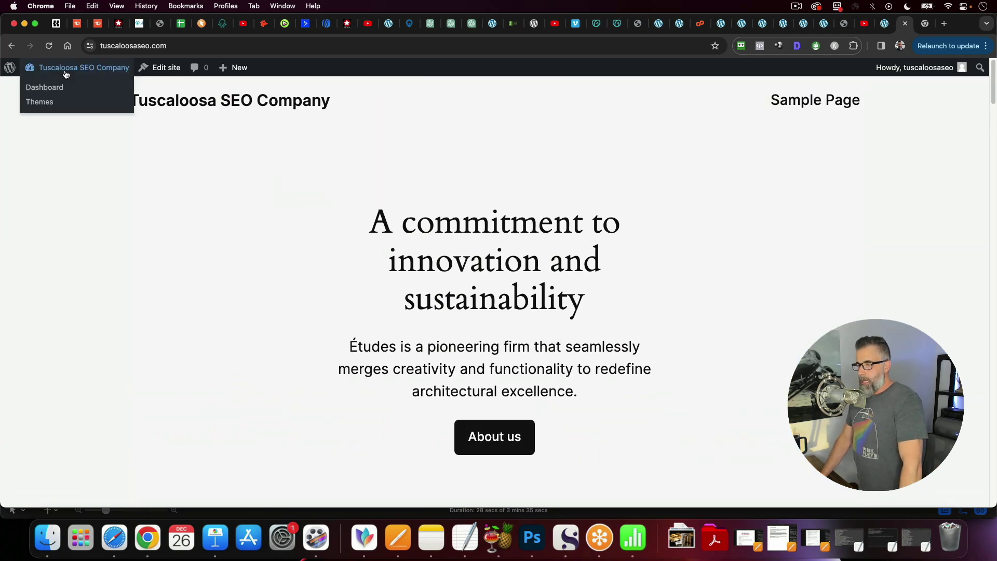
{"action": "left_click", "coordinate": [56, 101]}
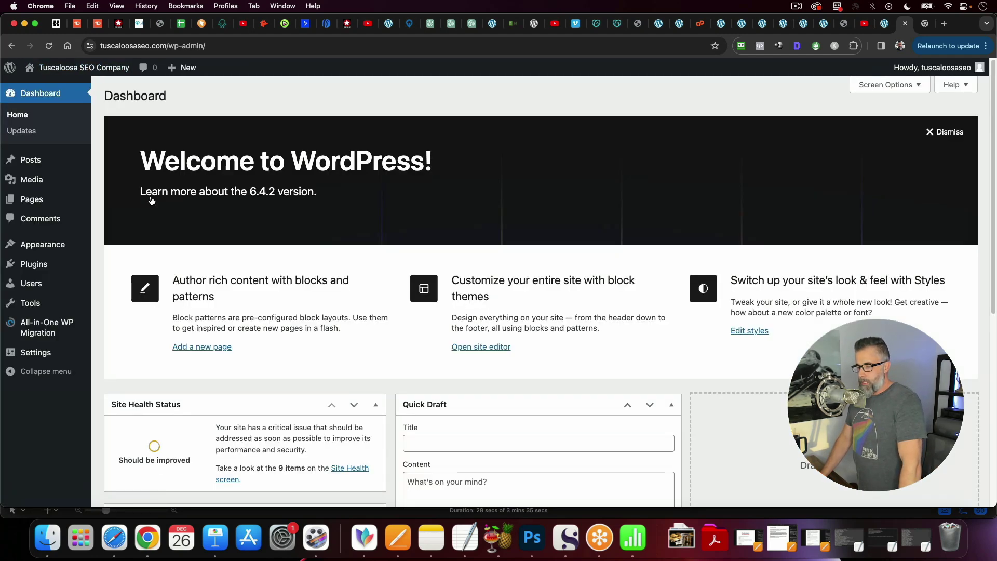
- Check Tuscaloosa's Plugins and Themes pages, glance at Huntsville, and end on the Plugins list
{"action": "mouse_move", "coordinate": [55, 263]}
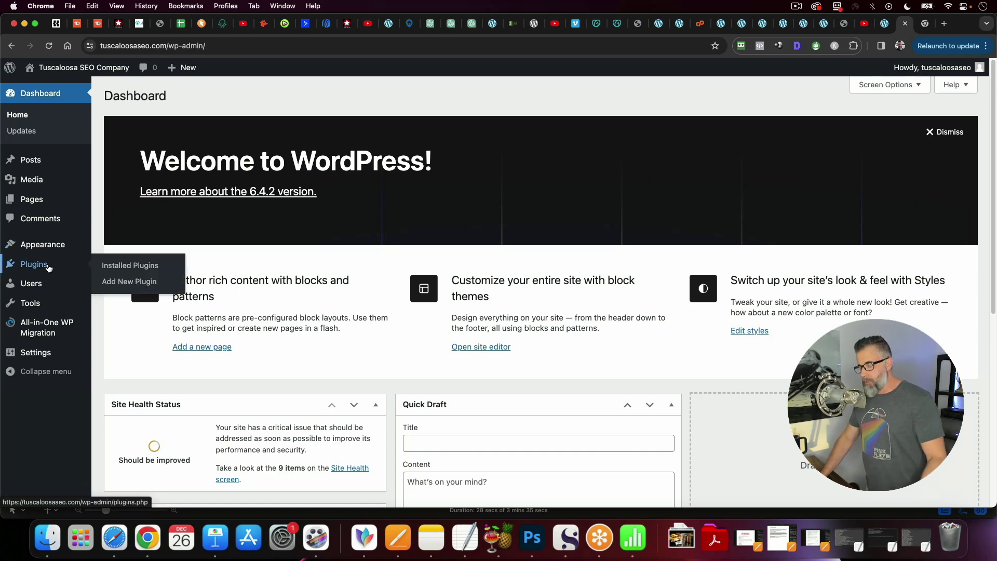
{"action": "left_click", "coordinate": [49, 267]}
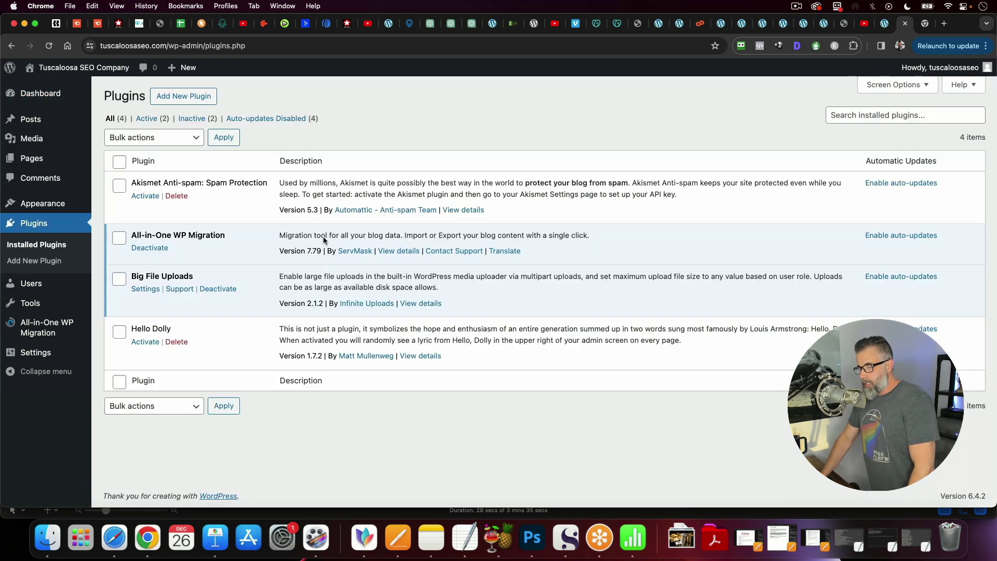
{"action": "left_click", "coordinate": [58, 206]}
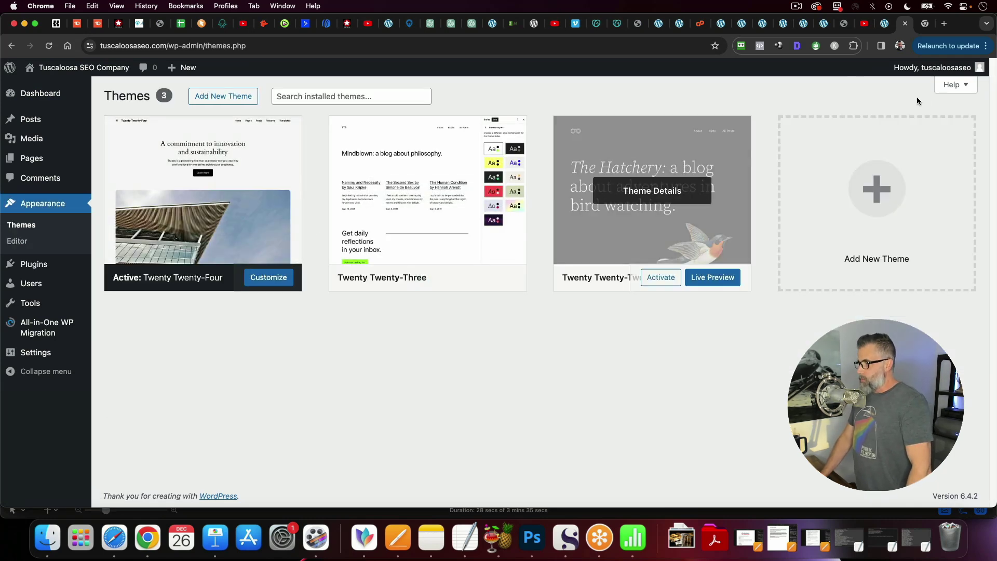
{"action": "left_click", "coordinate": [885, 24]}
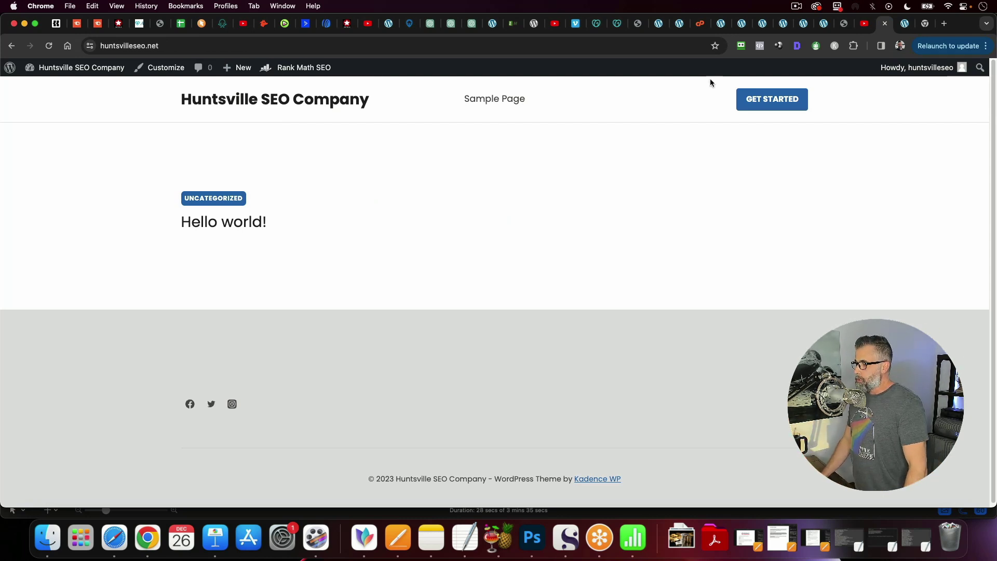
{"action": "left_click", "coordinate": [906, 23]}
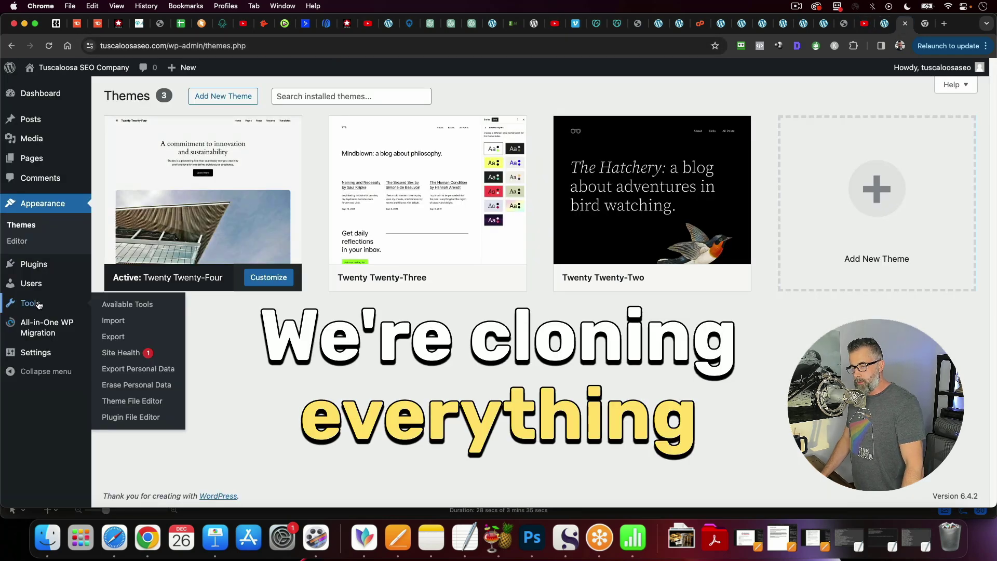
{"action": "left_click", "coordinate": [90, 274]}
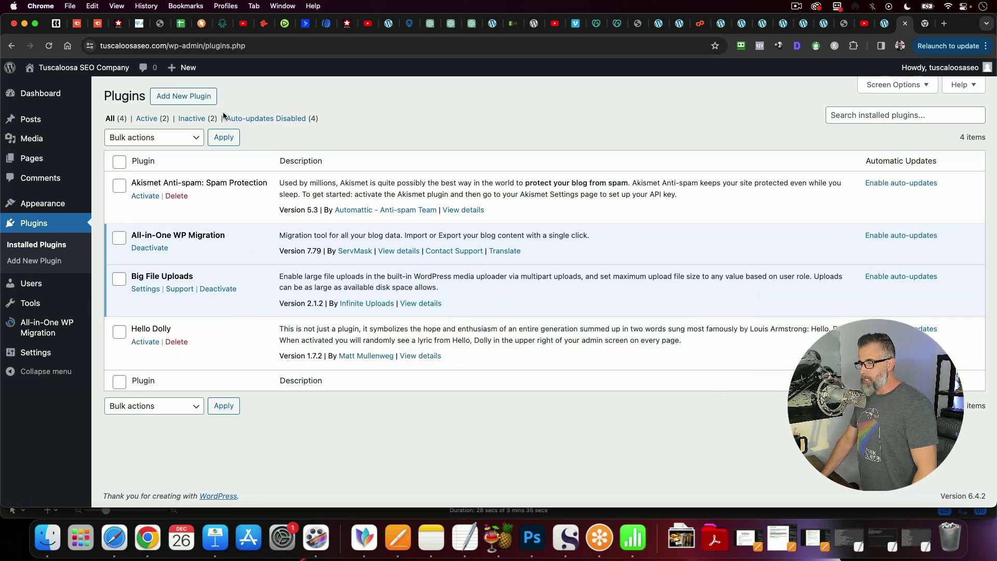
- Search Add Plugins for 'all one migration', showing All-in-One WP Migration as Active
{"action": "left_click", "coordinate": [181, 100]}
{"action": "left_click", "coordinate": [836, 130]}
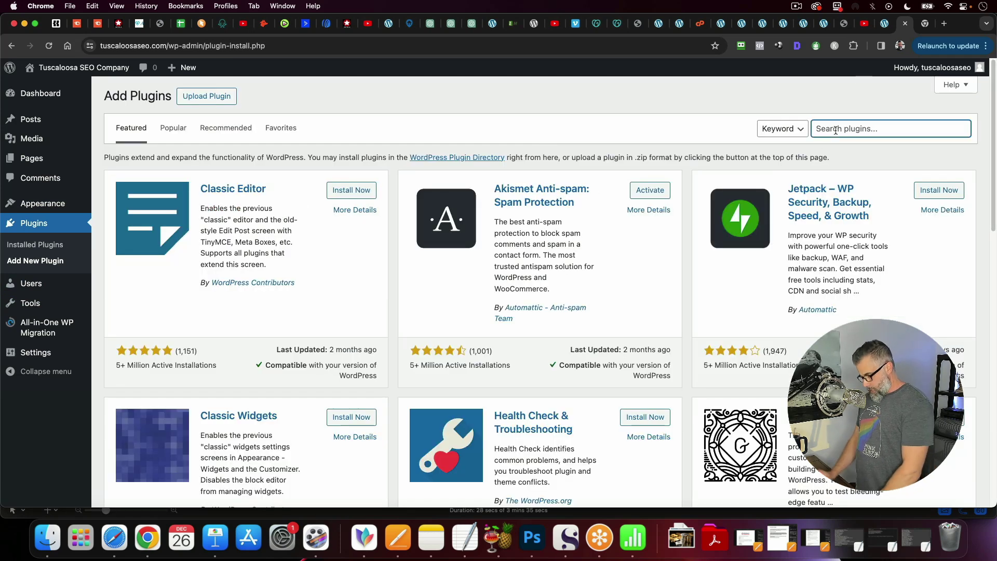
{"action": "type", "text": "a"}
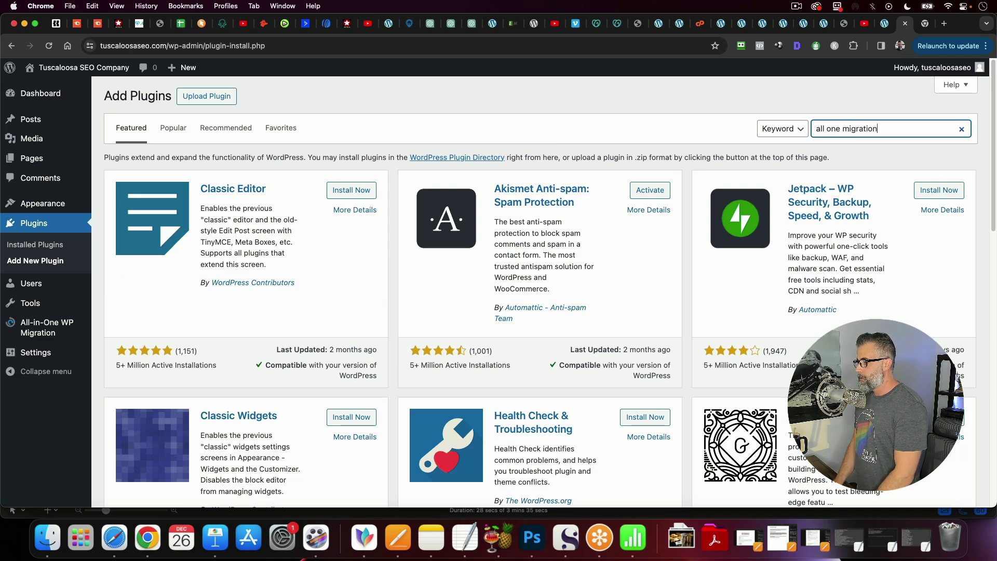
{"action": "type", "text": "ll one migration"}
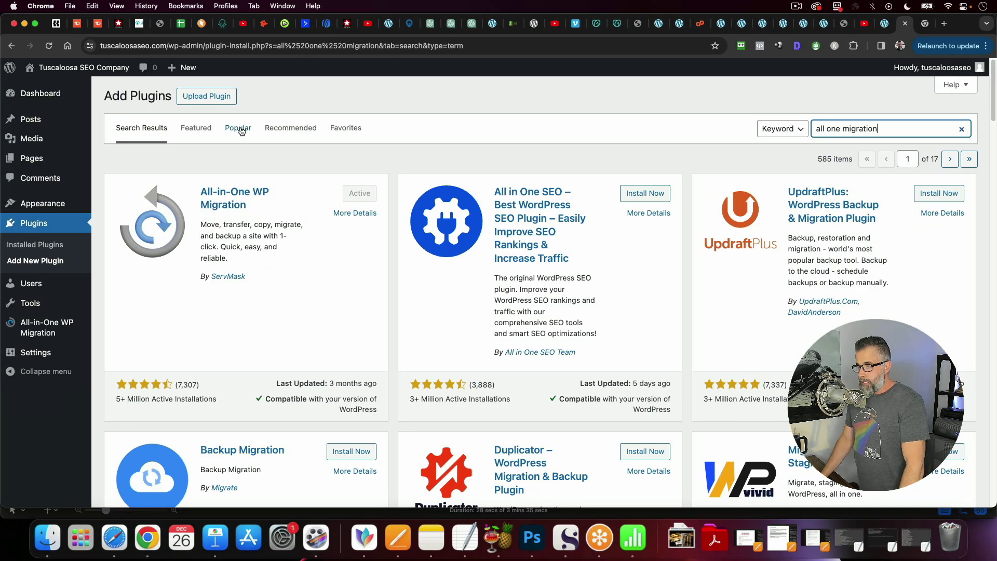
- Replace the plugin search with 'big file upload', showing Big File Uploads as Active
{"action": "triple_click", "coordinate": [845, 131]}
{"action": "type", "text": "big f"}
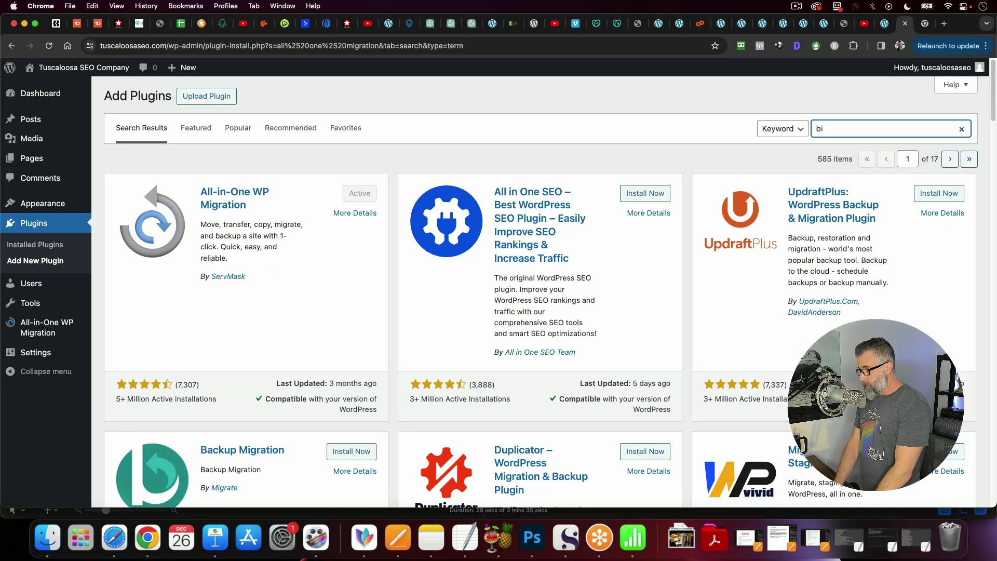
{"action": "type", "text": "ile upload"}
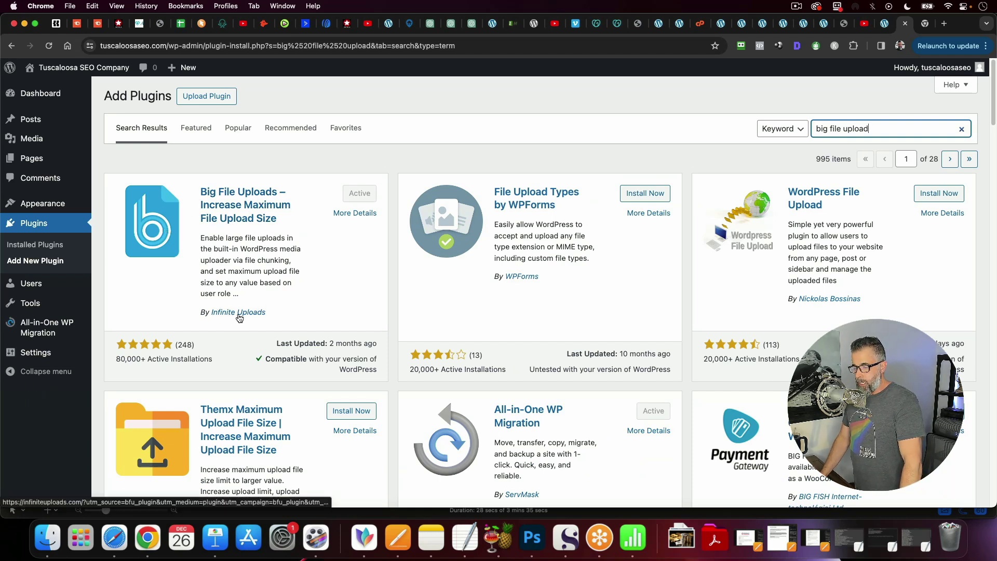
- Change the All Users maximum upload size in Big File Uploads from 64 to 200 MB and save
{"action": "mouse_move", "coordinate": [52, 284]}
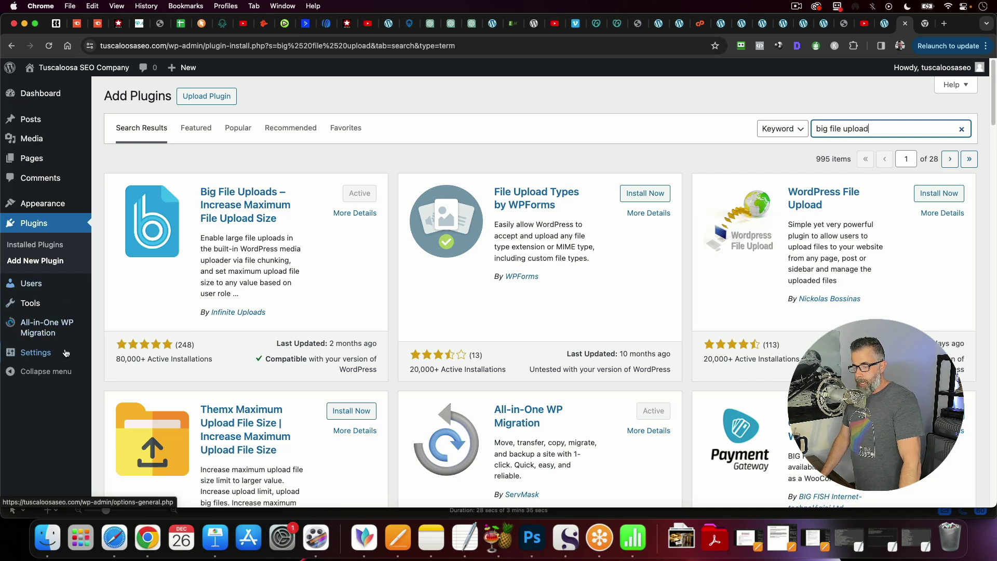
{"action": "mouse_move", "coordinate": [61, 355]}
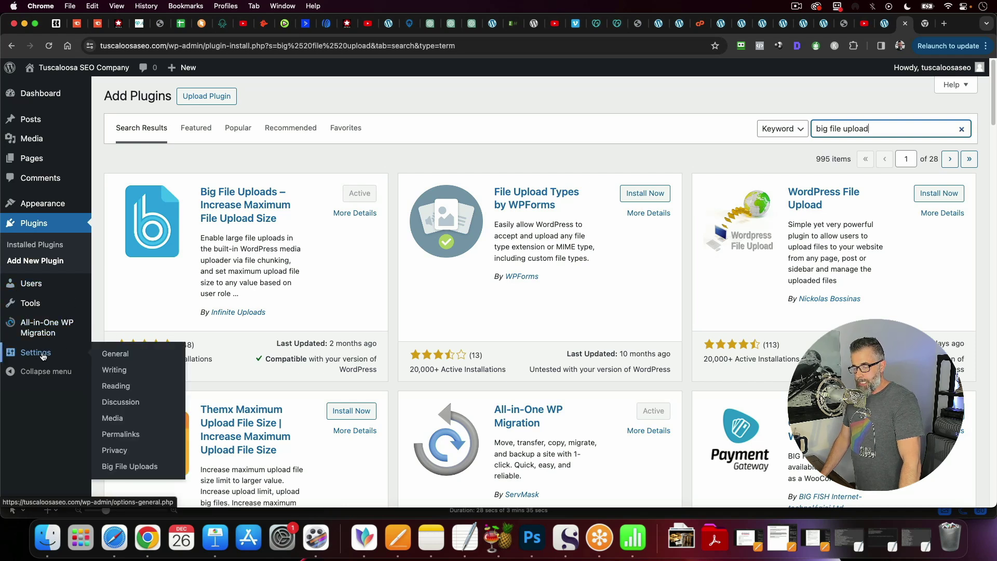
{"action": "left_click", "coordinate": [124, 466]}
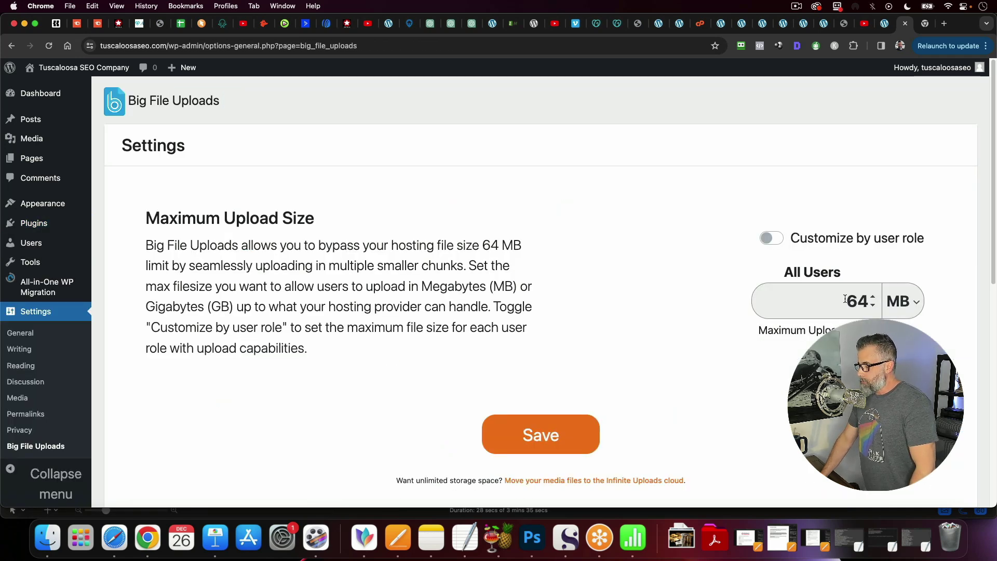
{"action": "double_click", "coordinate": [846, 300]}
{"action": "type", "text": "200"}
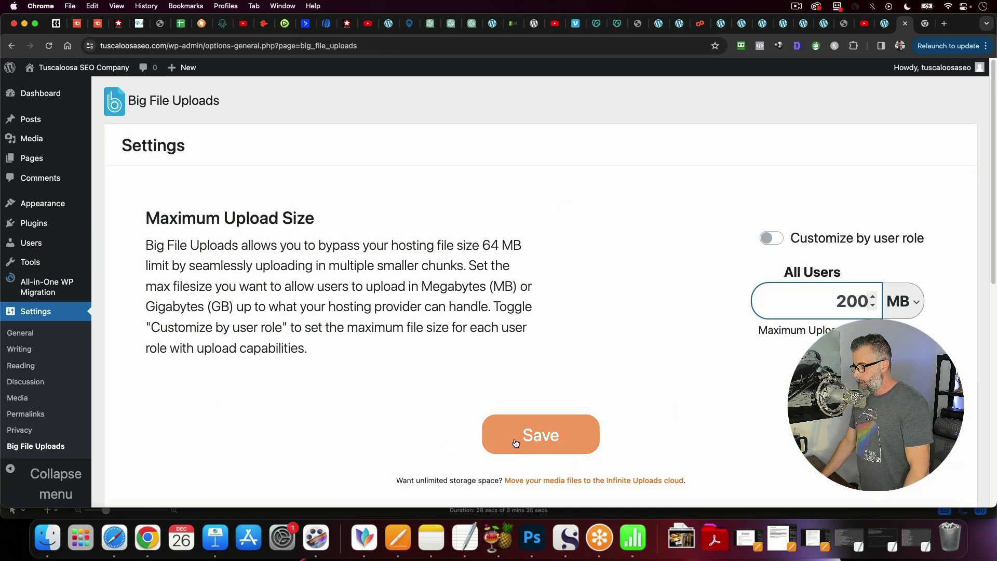
{"action": "left_click", "coordinate": [572, 436]}
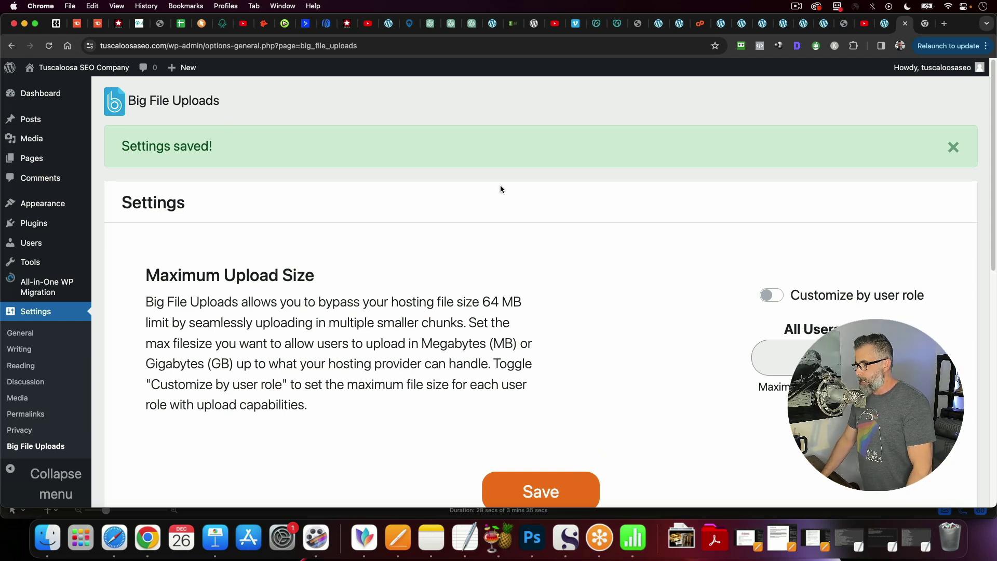
- Export the Huntsville site to a 97 MB file with All-in-One WP Migration and download it
{"action": "left_click", "coordinate": [885, 23]}
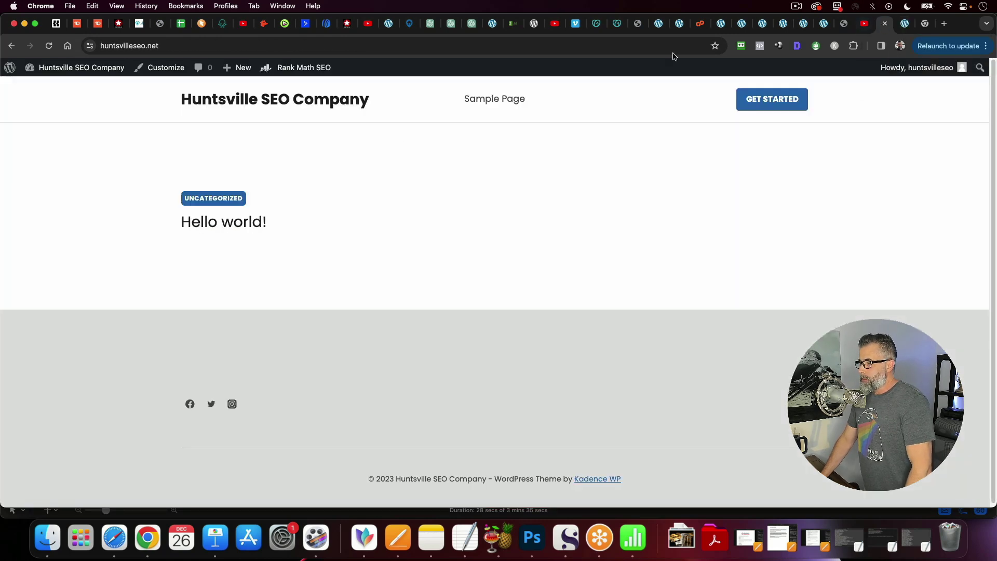
{"action": "mouse_move", "coordinate": [64, 73]}
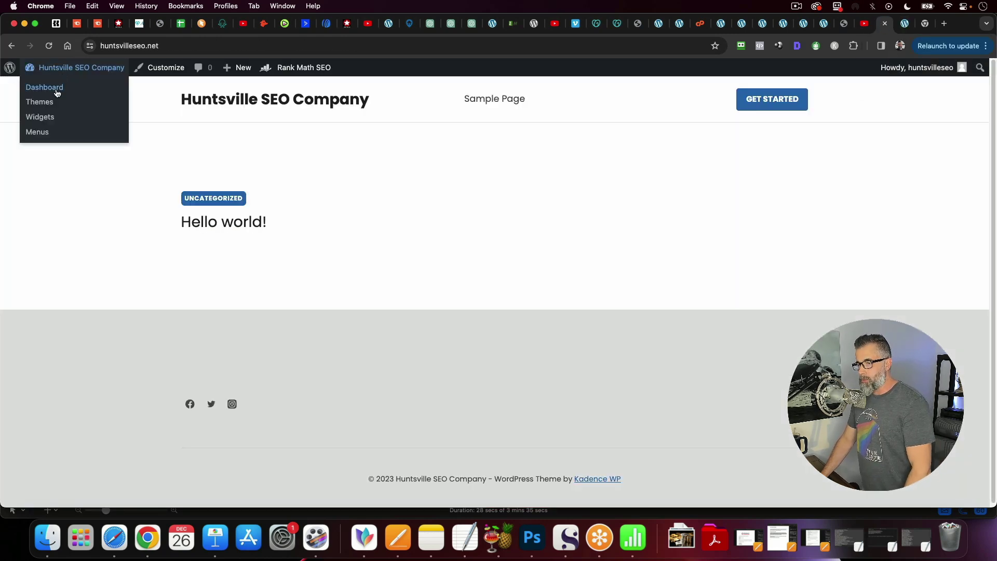
{"action": "left_click", "coordinate": [58, 90]}
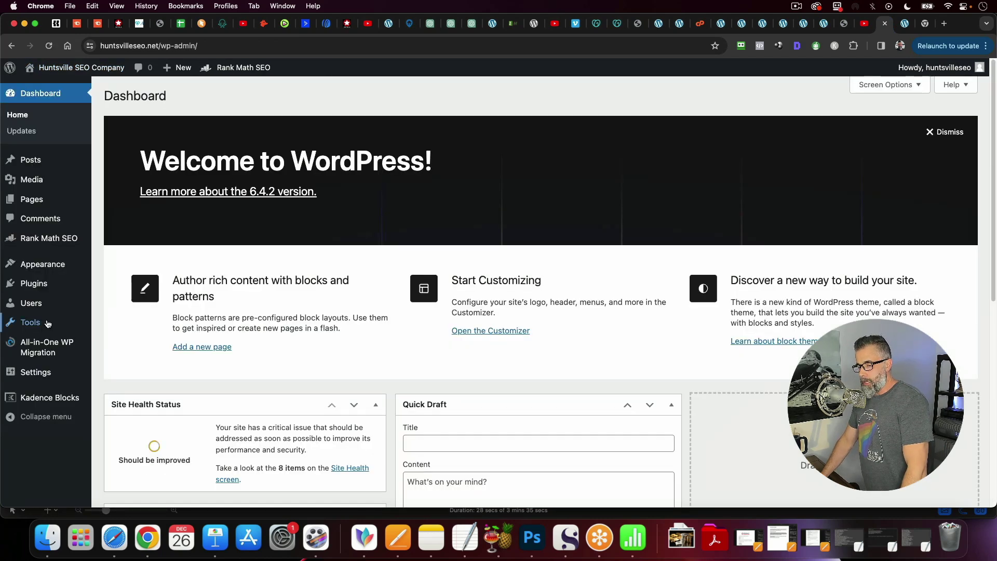
{"action": "left_click", "coordinate": [46, 349]}
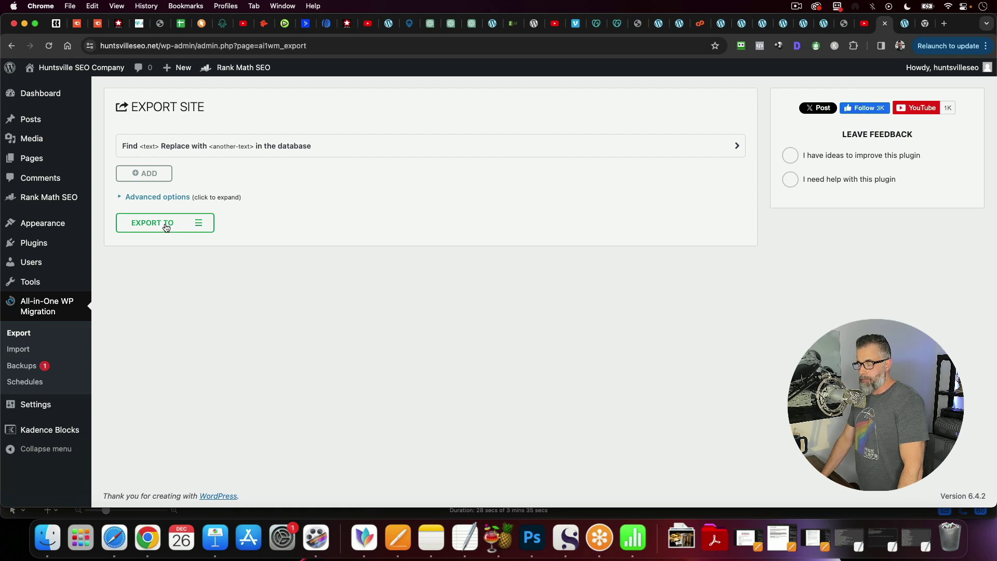
{"action": "left_click", "coordinate": [166, 228]}
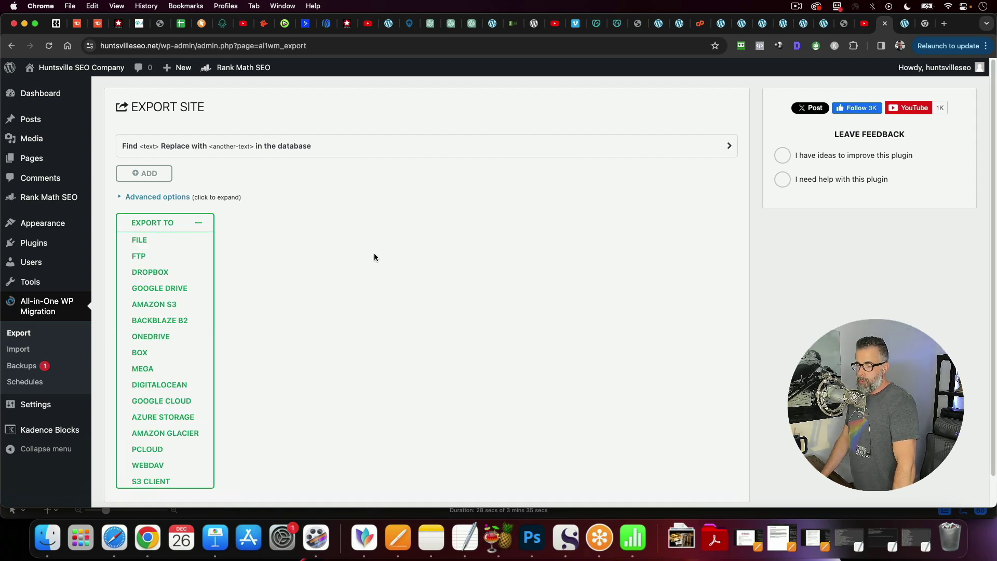
{"action": "left_click", "coordinate": [141, 240]}
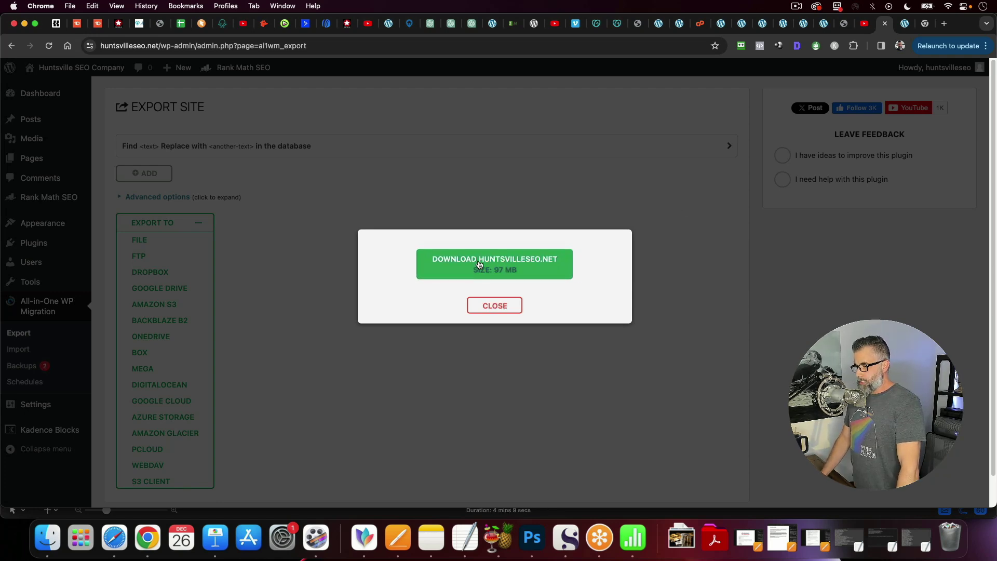
{"action": "left_click", "coordinate": [563, 269]}
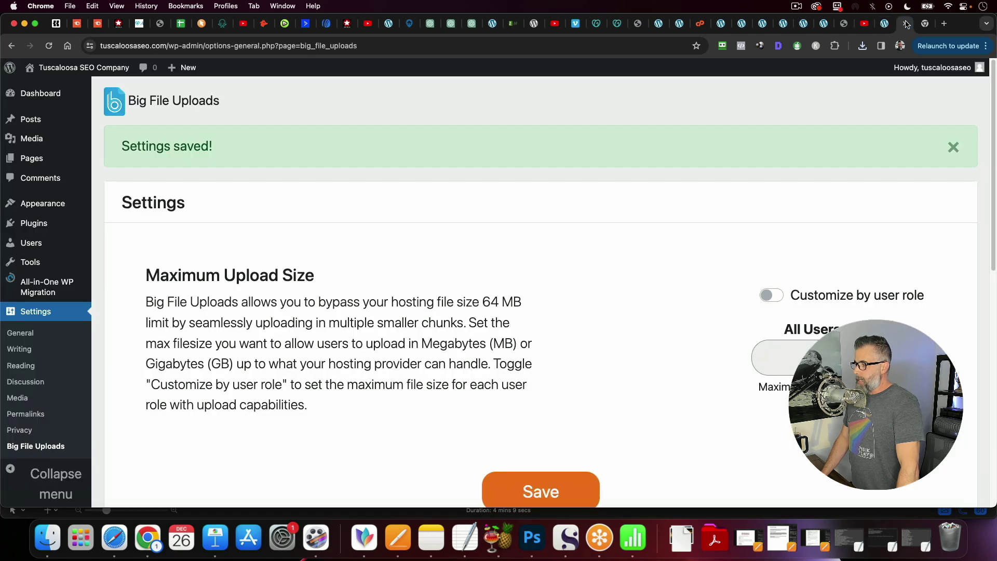
{"action": "key", "text": "ctrl+Tab"}
- Go from the Tuscaloosa Dashboard to the All-in-One WP Migration Import page, which shows a 200 MB limit
{"action": "mouse_move", "coordinate": [78, 67]}
{"action": "left_click", "coordinate": [49, 90]}
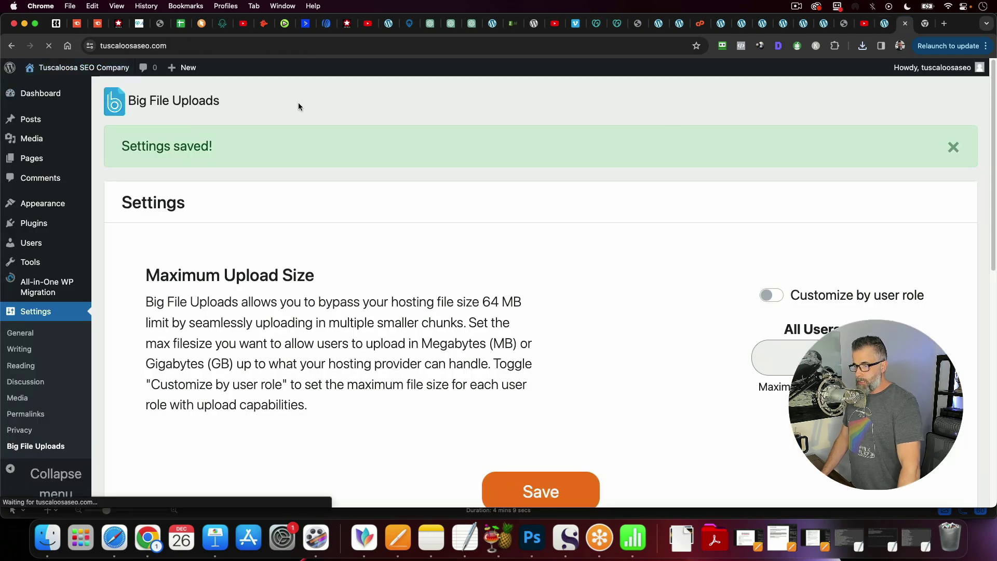
{"action": "mouse_move", "coordinate": [52, 68]}
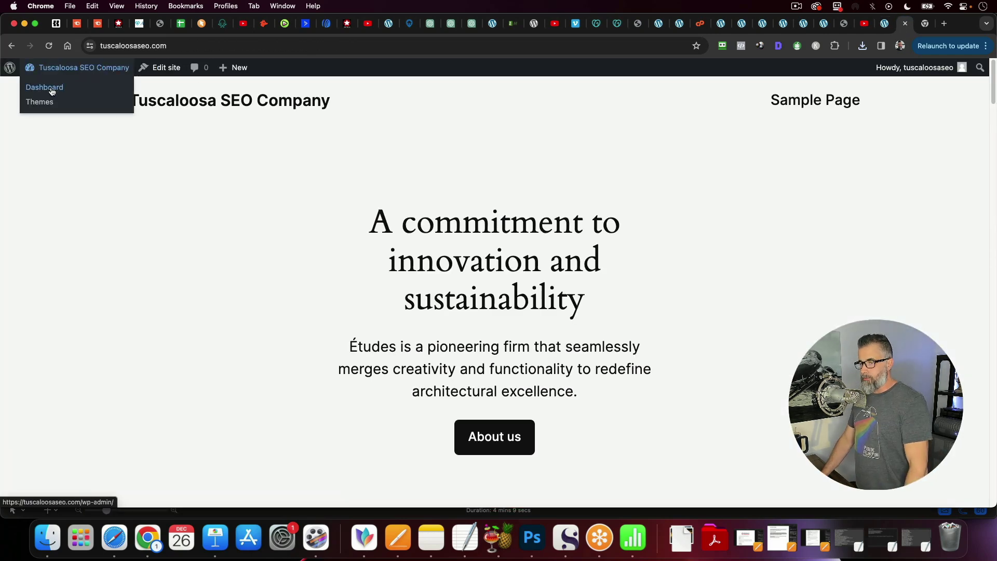
{"action": "left_click", "coordinate": [52, 92]}
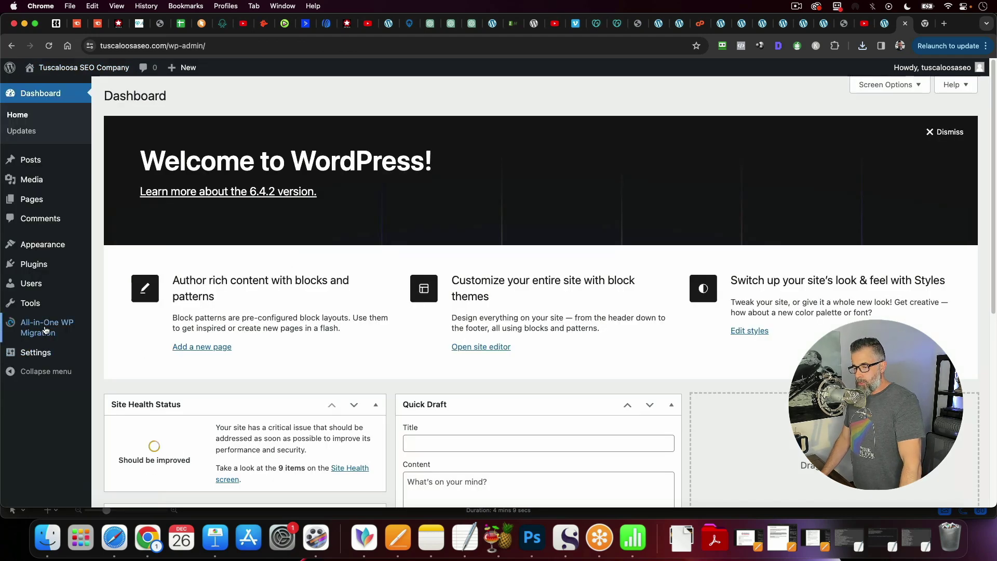
{"action": "left_click", "coordinate": [46, 331]}
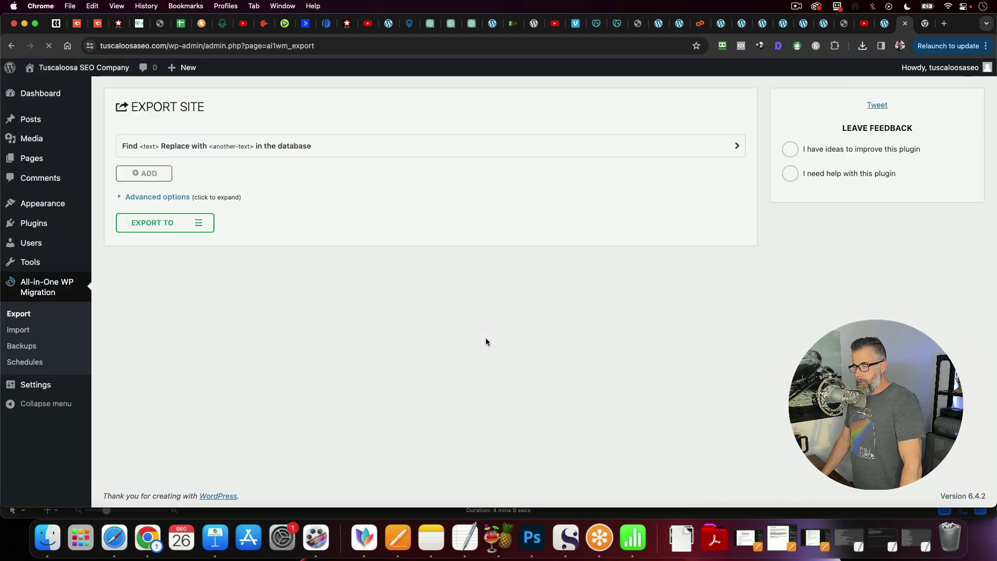
{"action": "left_click", "coordinate": [160, 222]}
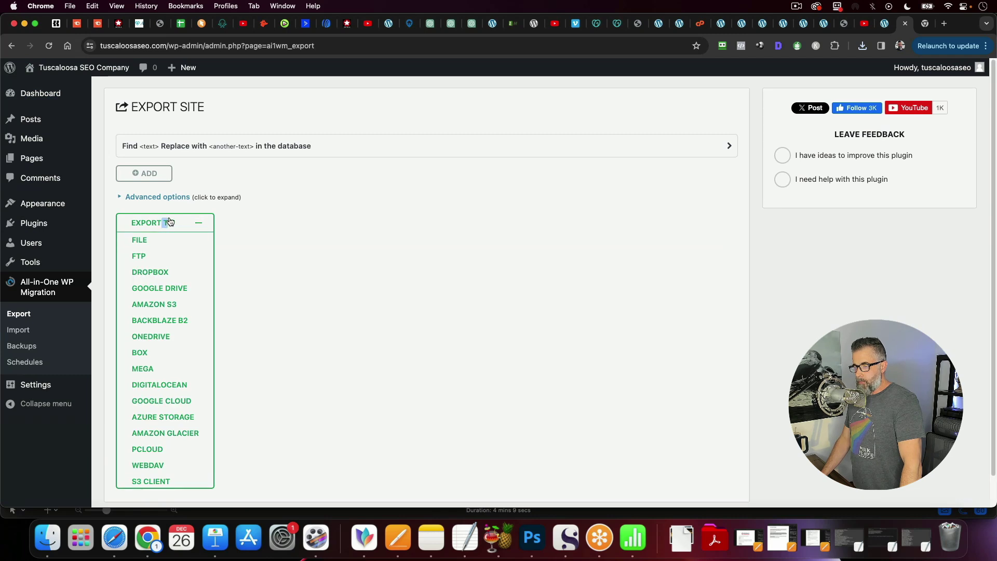
{"action": "left_click", "coordinate": [170, 222]}
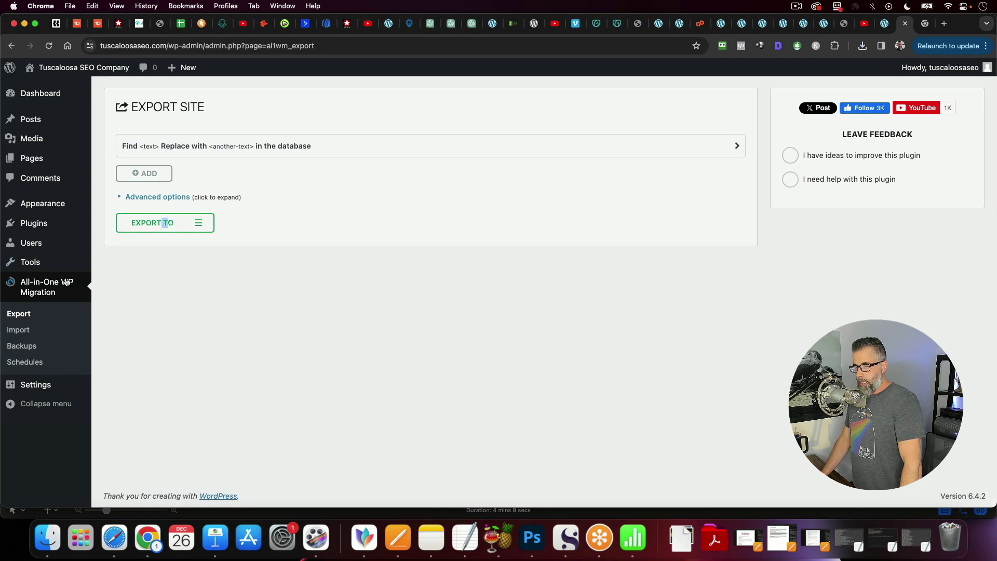
{"action": "left_click", "coordinate": [24, 331]}
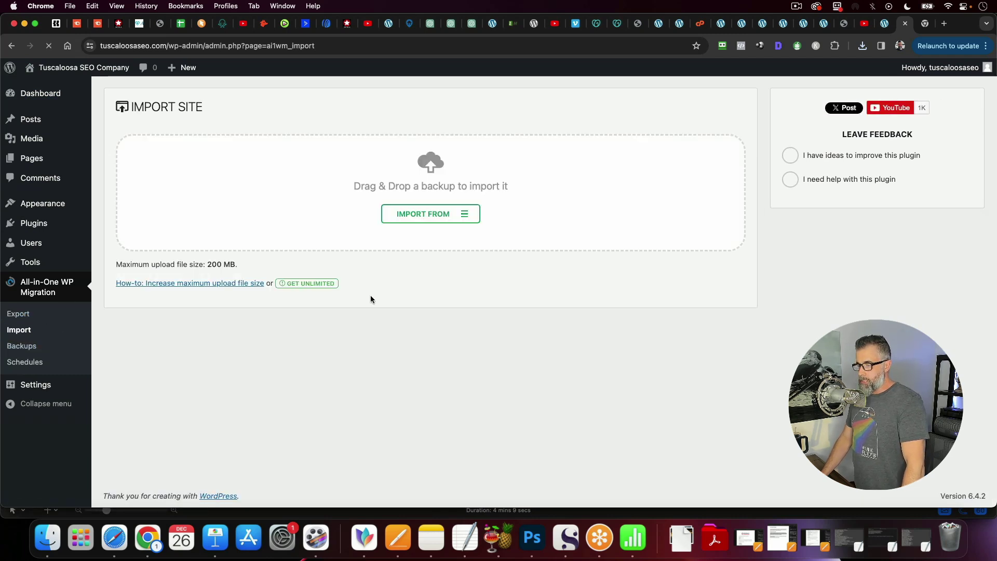
- Import the huntsvilleseo .wpress file from Downloads into the Tuscaloosa site
{"action": "left_click", "coordinate": [443, 216]}
{"action": "left_click", "coordinate": [406, 230]}
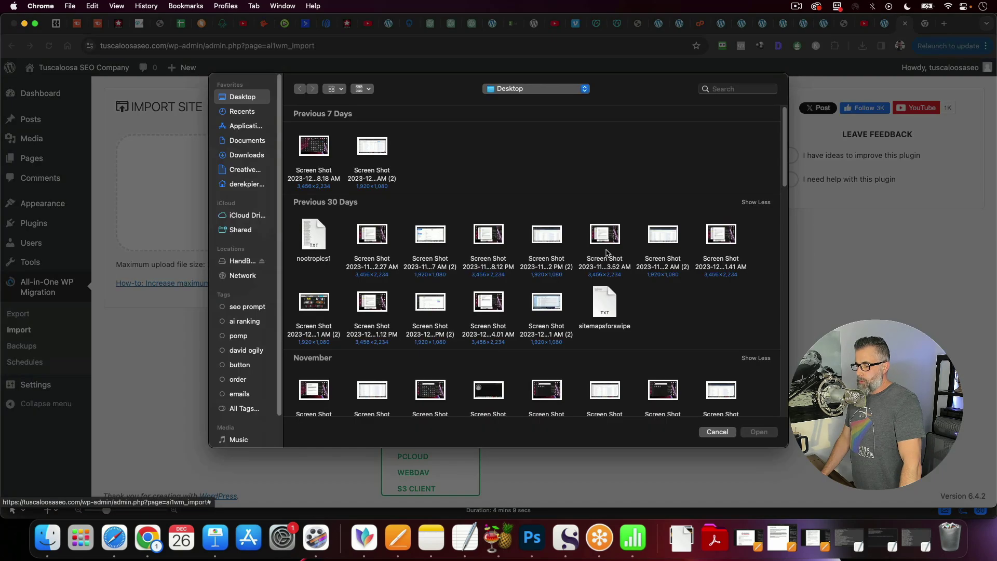
{"action": "left_click", "coordinate": [243, 156]}
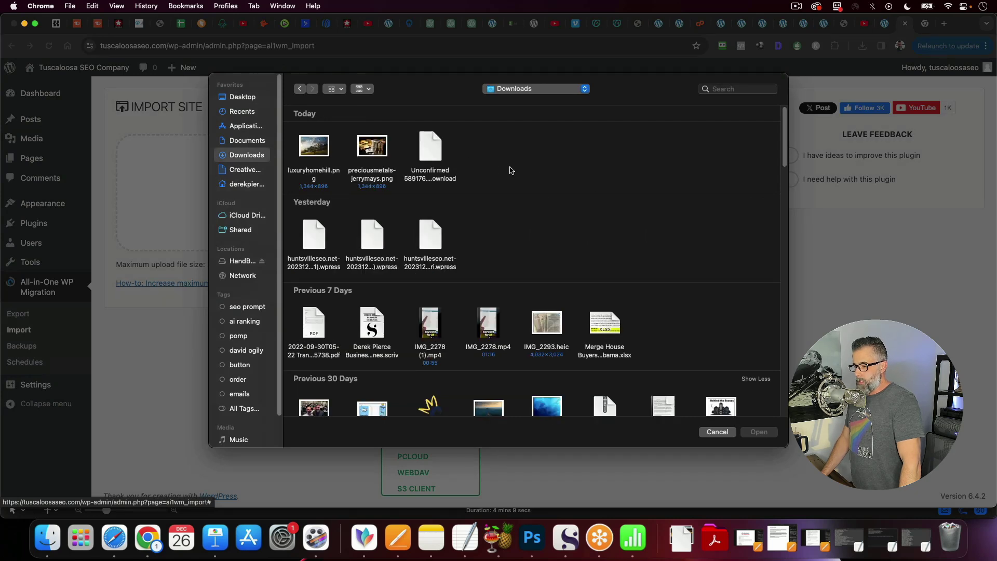
{"action": "double_click", "coordinate": [310, 246]}
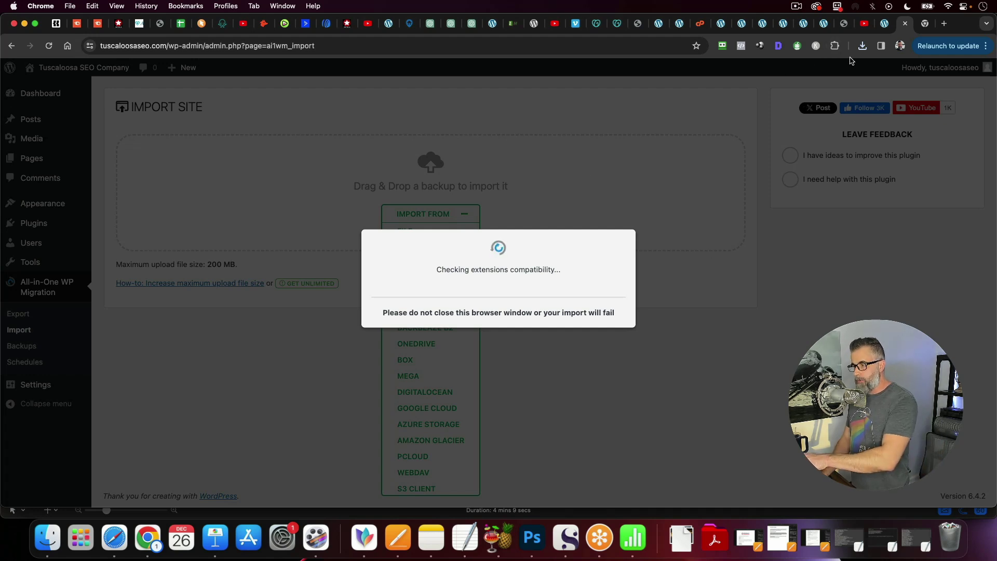
- Check the Huntsville tab, then return to the Tuscaloosa import until the overwrite warning appears
{"action": "left_click", "coordinate": [882, 24]}
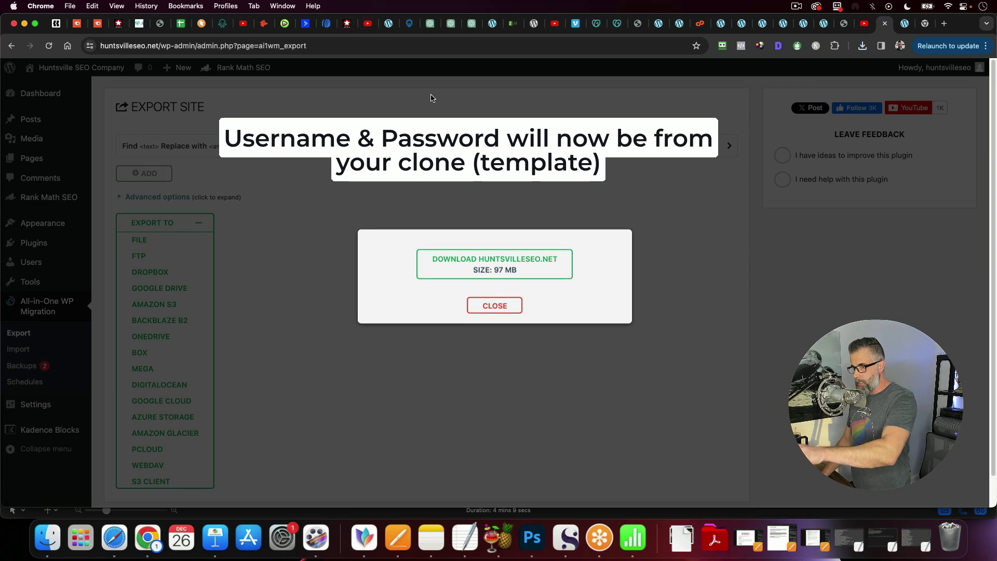
{"action": "left_click", "coordinate": [905, 23]}
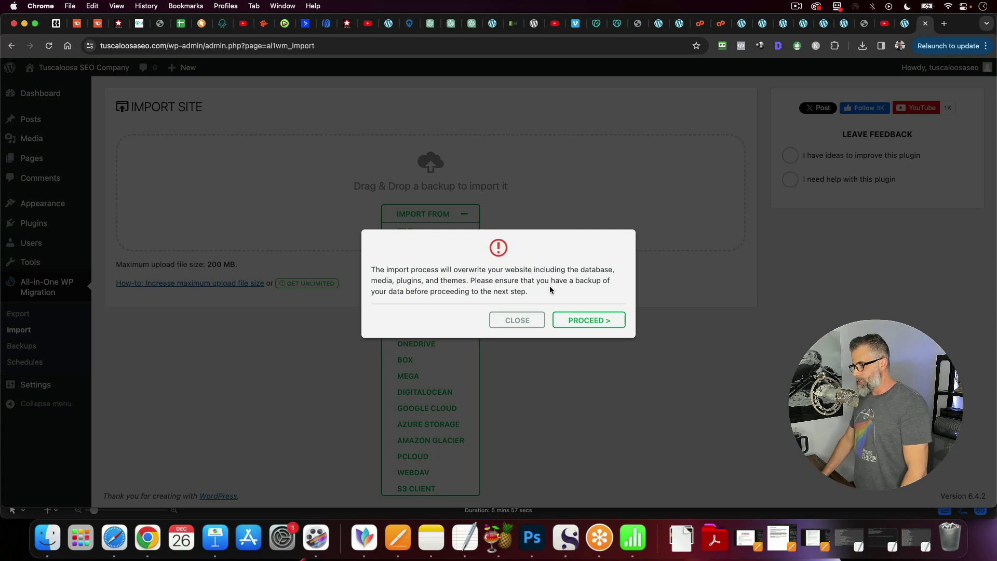
- Proceed with the Tuscaloosa overwrite, then close the import with Finish after the success message
{"action": "left_click", "coordinate": [596, 316]}
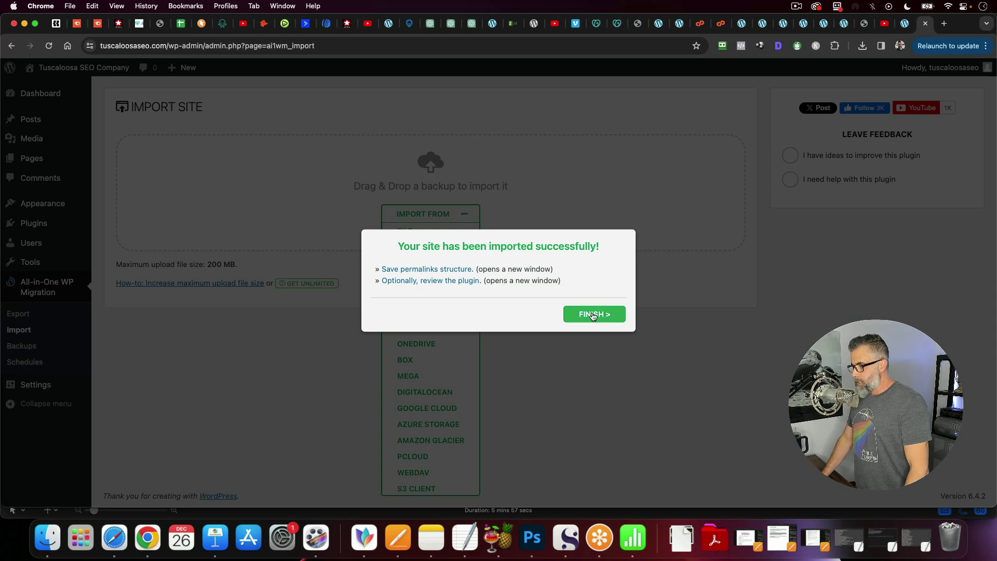
{"action": "left_click", "coordinate": [594, 316]}
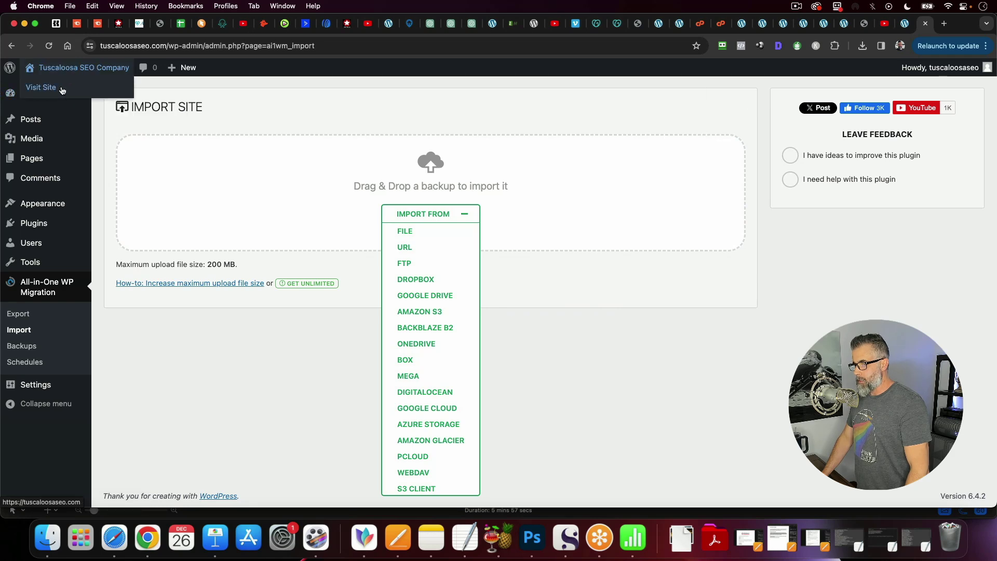
- Open tuscaloosaseo.com in a new tab to view the cloned Huntsville SEO Company homepage
{"action": "right_click", "coordinate": [61, 86]}
{"action": "left_click", "coordinate": [99, 90]}
{"action": "left_click", "coordinate": [920, 24]}
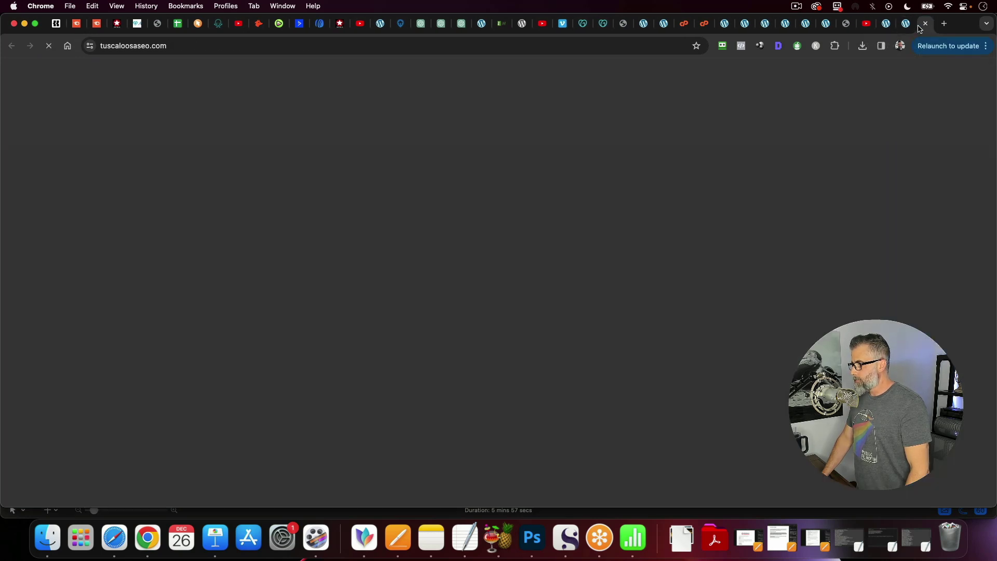